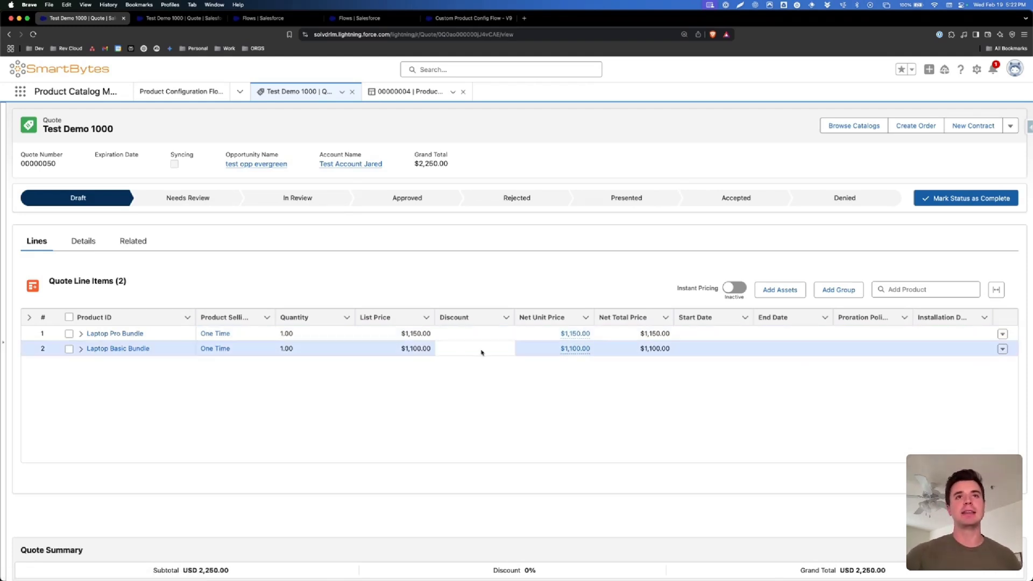
- Open the Laptop Pro Bundle configurator and toggle between compact and expanded layouts, ending compact
left_click(1003, 333)
left_click(976, 367)
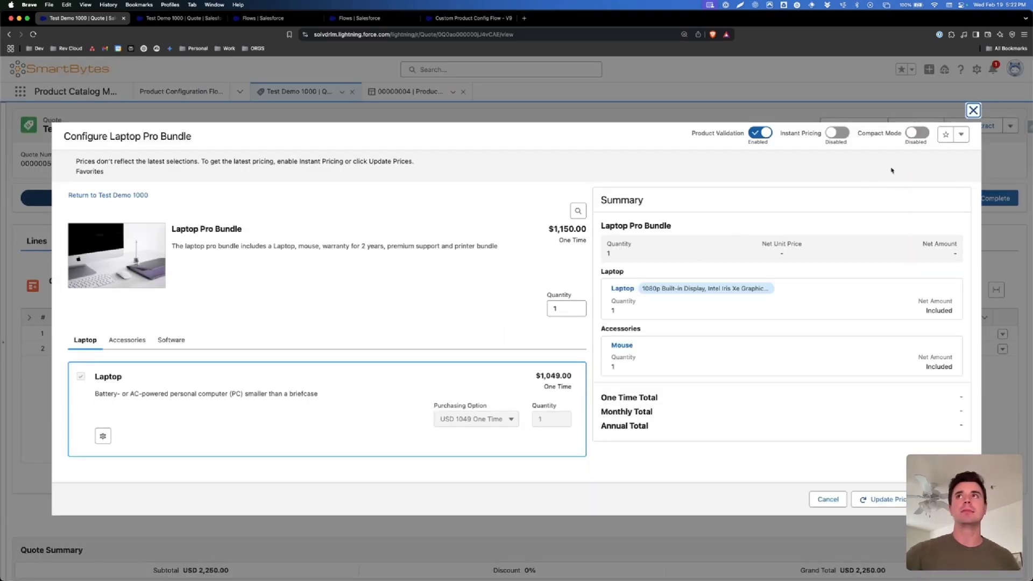
left_click(919, 134)
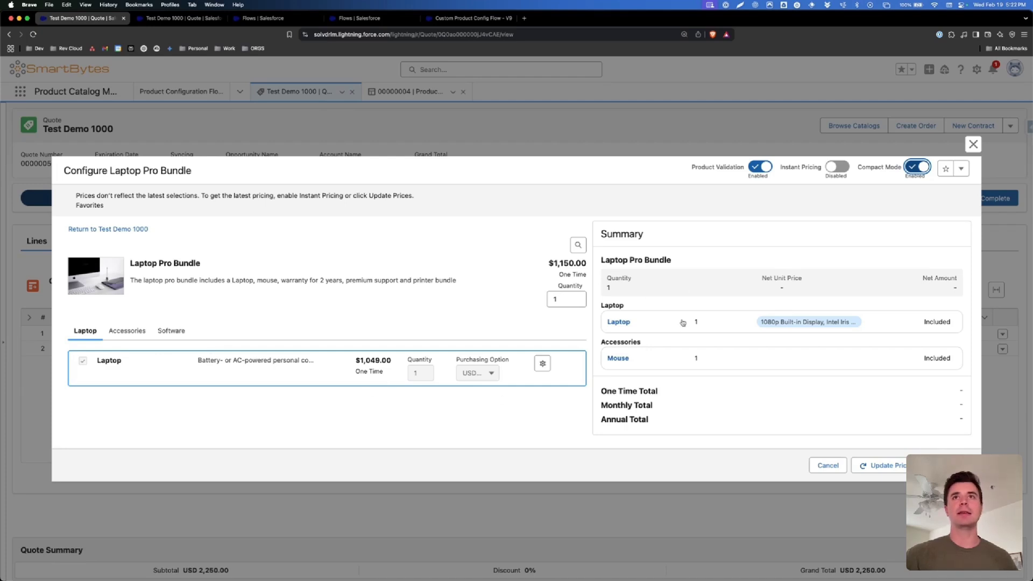
left_click(917, 167)
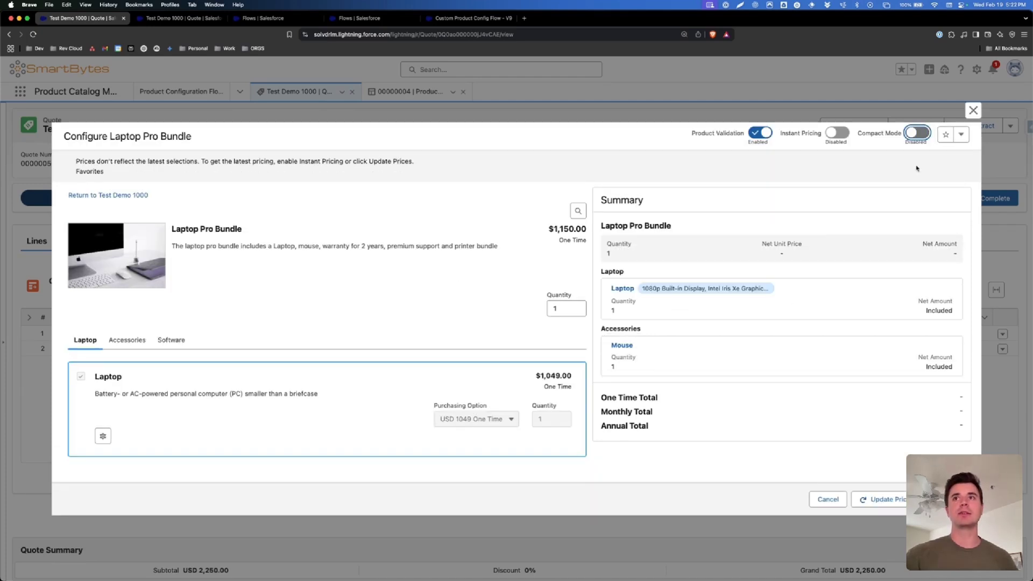
left_click(920, 132)
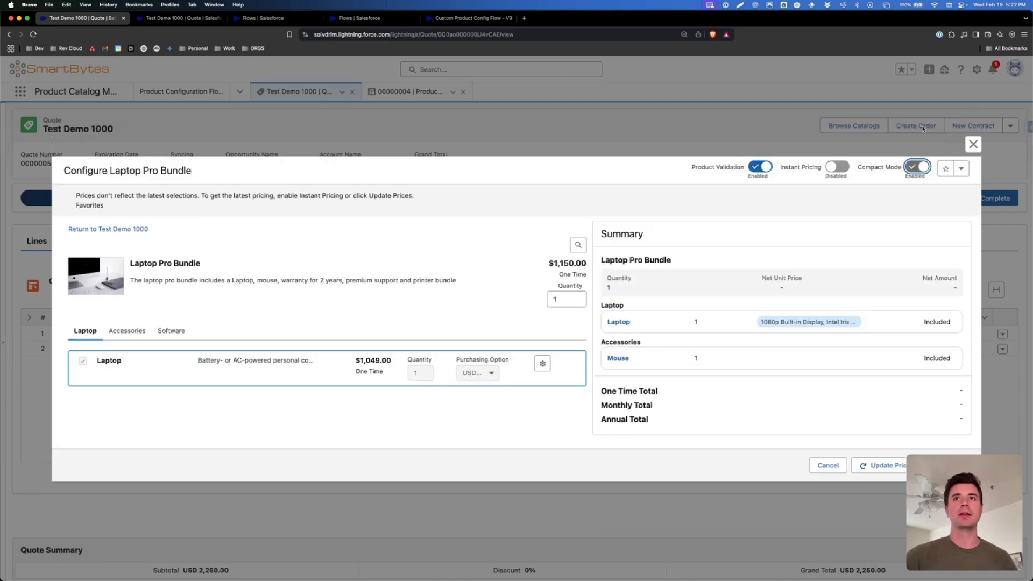
left_click(922, 168)
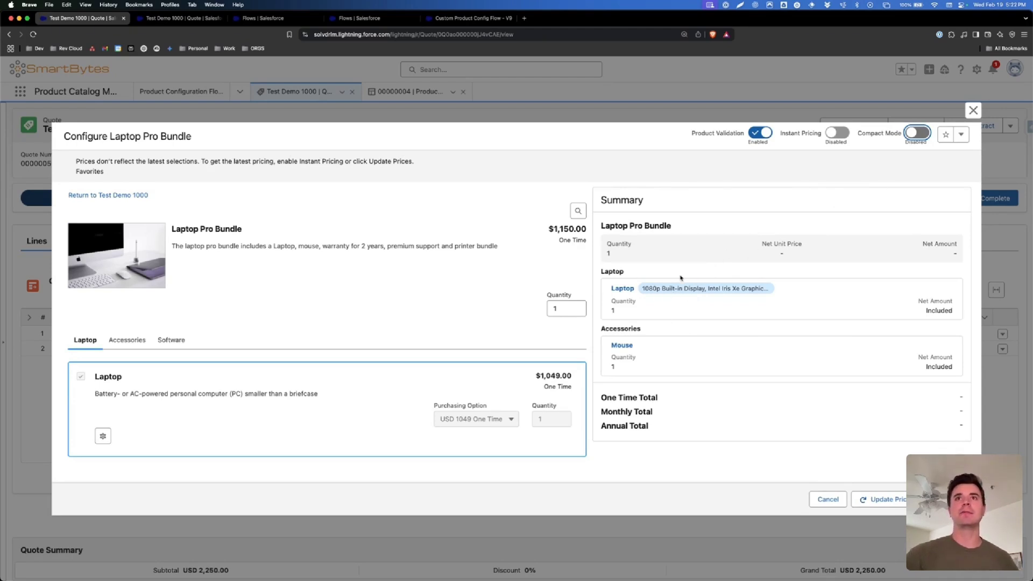
left_click(917, 133)
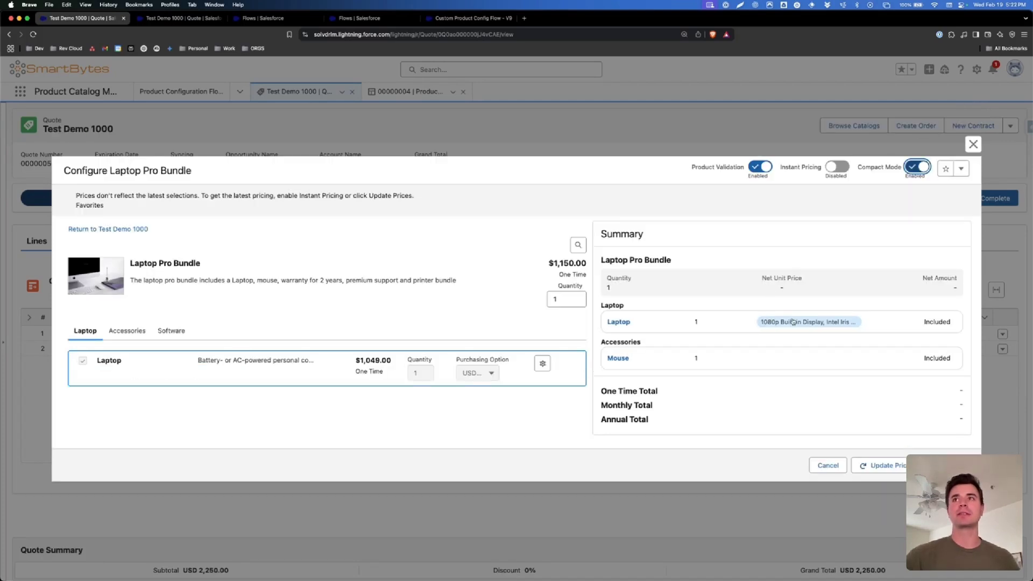
left_click(922, 168)
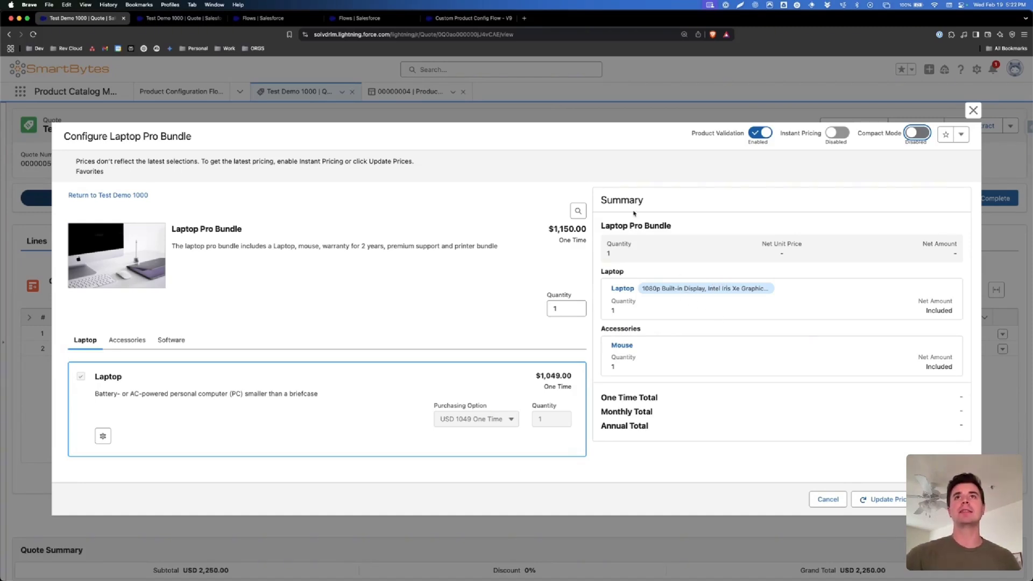
left_click(915, 134)
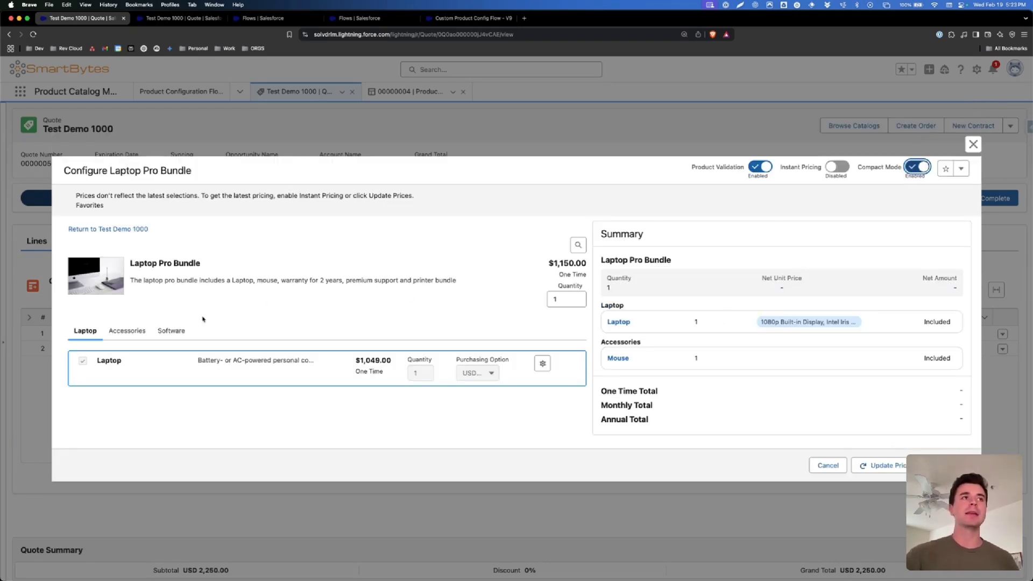
- Browse the Accessories, Software and Laptop option groups in the configurator
left_click(116, 332)
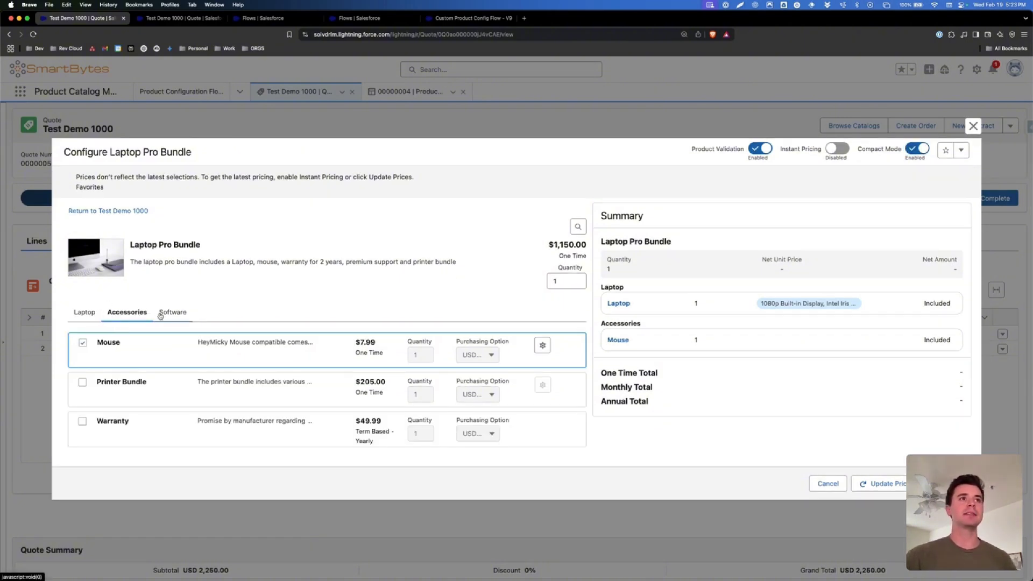
left_click(161, 316)
left_click(133, 332)
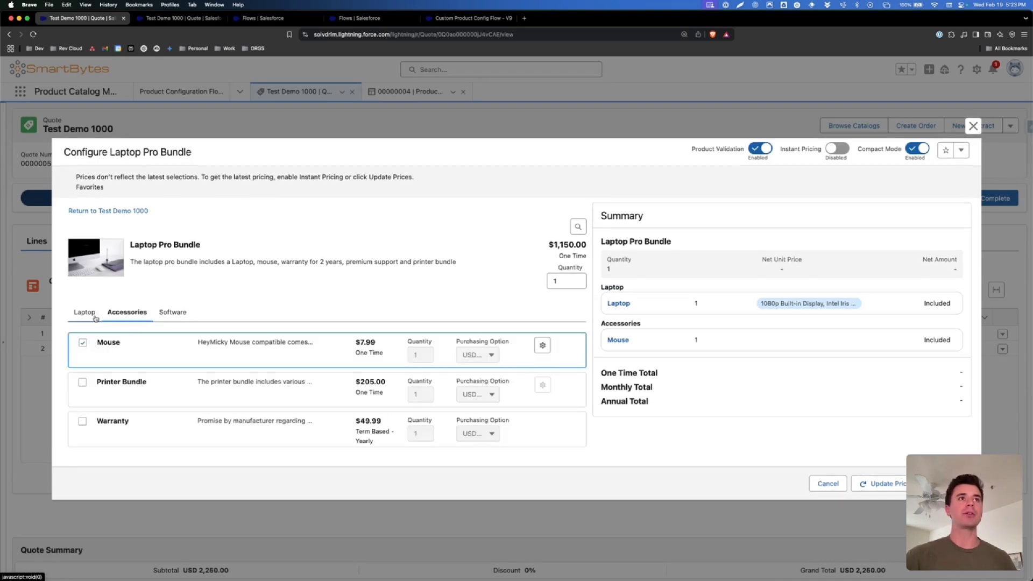
left_click(92, 318)
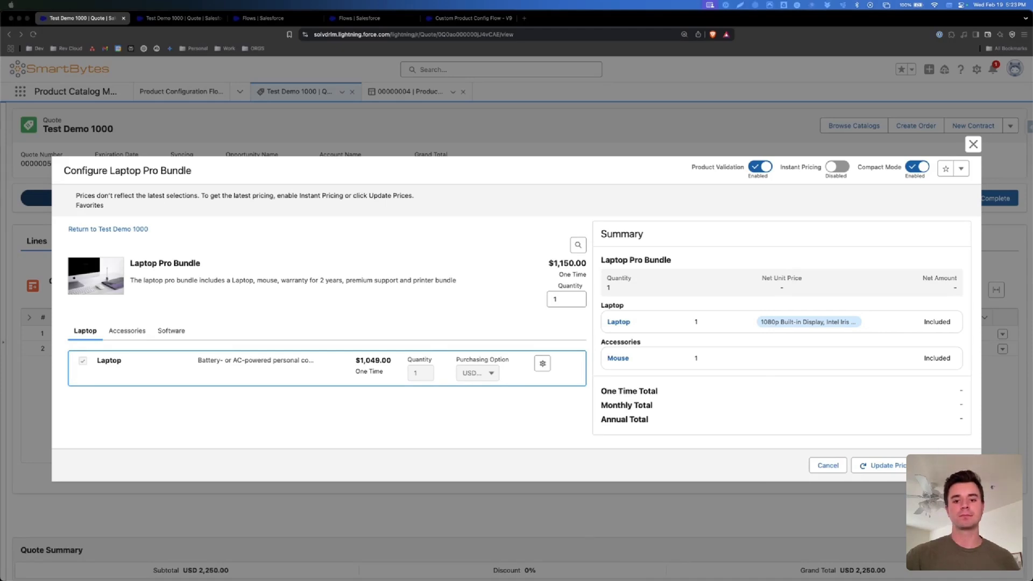
key("super+4")
- Edit the flow's configurator screen and inspect the Product Configurator Product Header settings
left_click(617, 277)
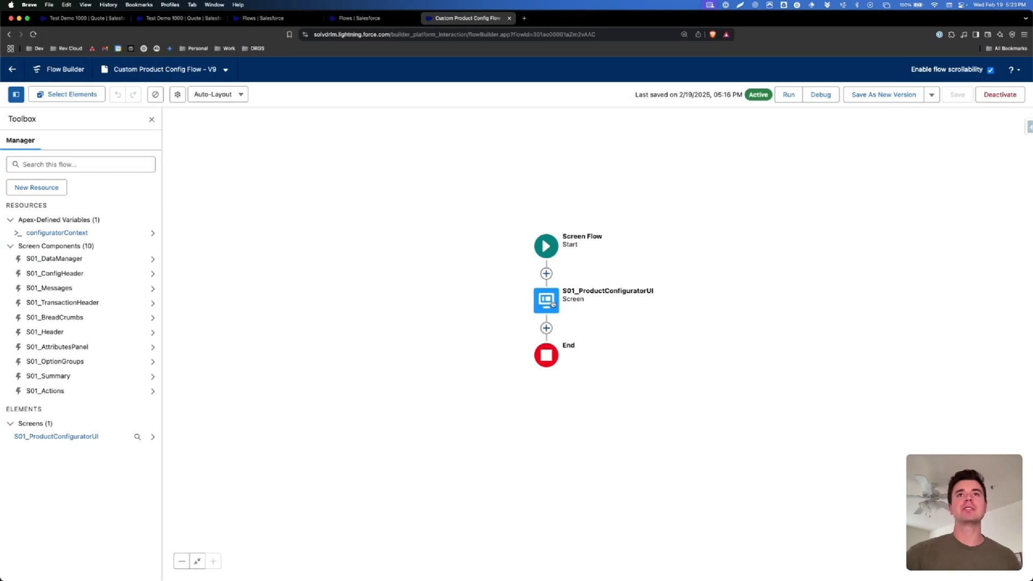
left_click(547, 300)
left_click(547, 400)
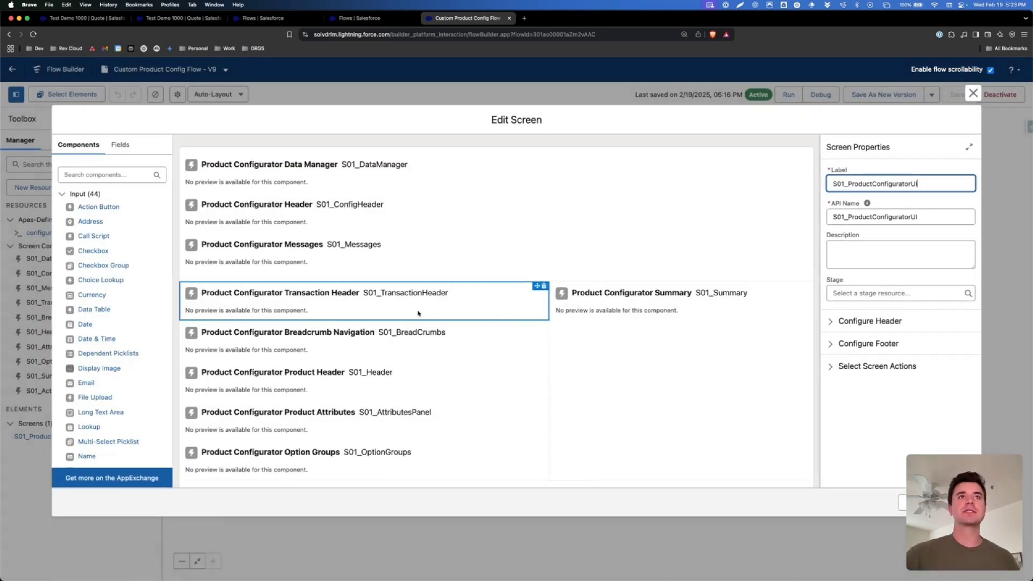
scroll(352, 331, "down", 2)
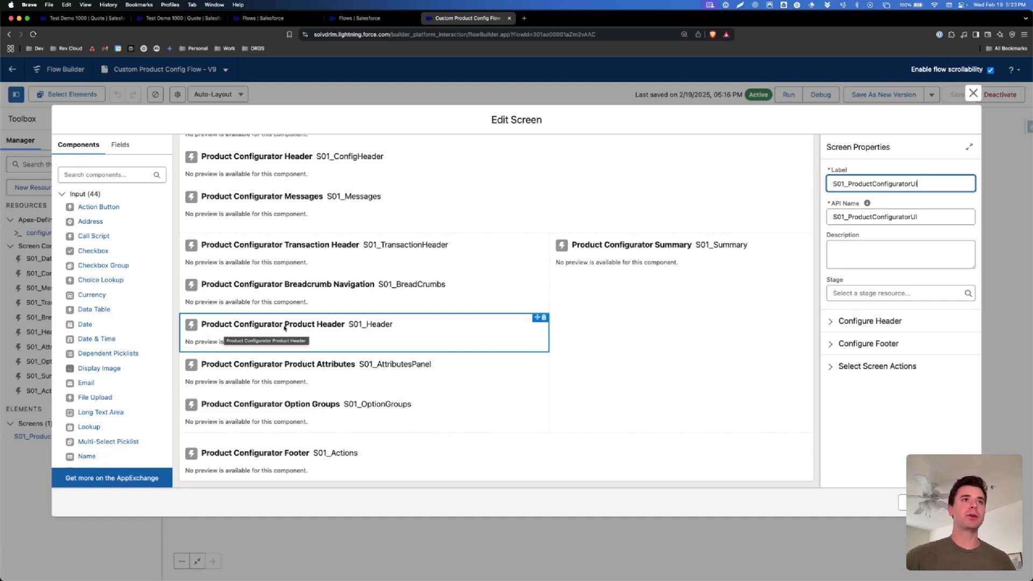
left_click(331, 331)
- Compare the Option Groups settings against the Laptop Pro Bundle configurator running on the Test Demo 1000 quote
left_click(81, 18)
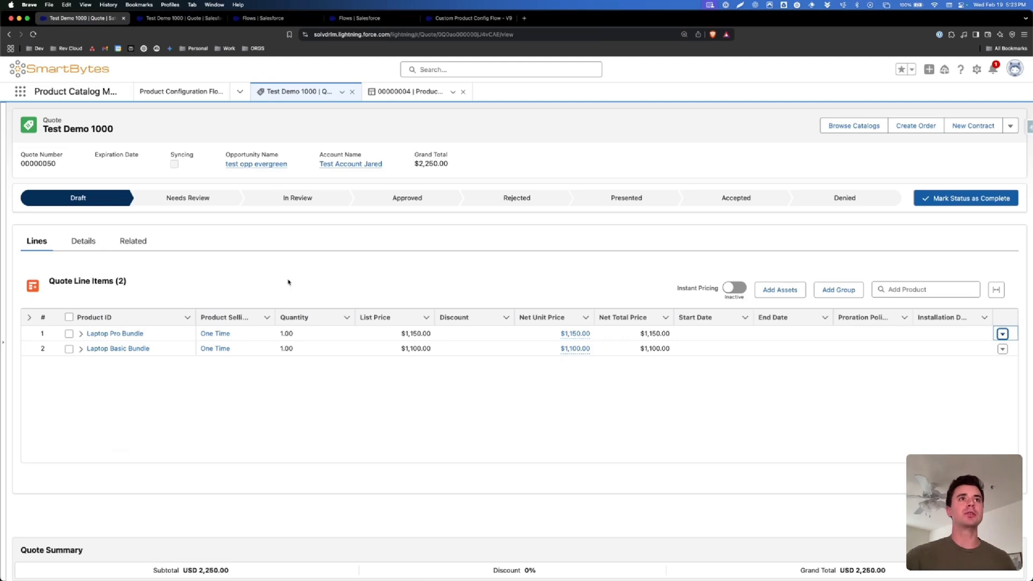
left_click(1002, 334)
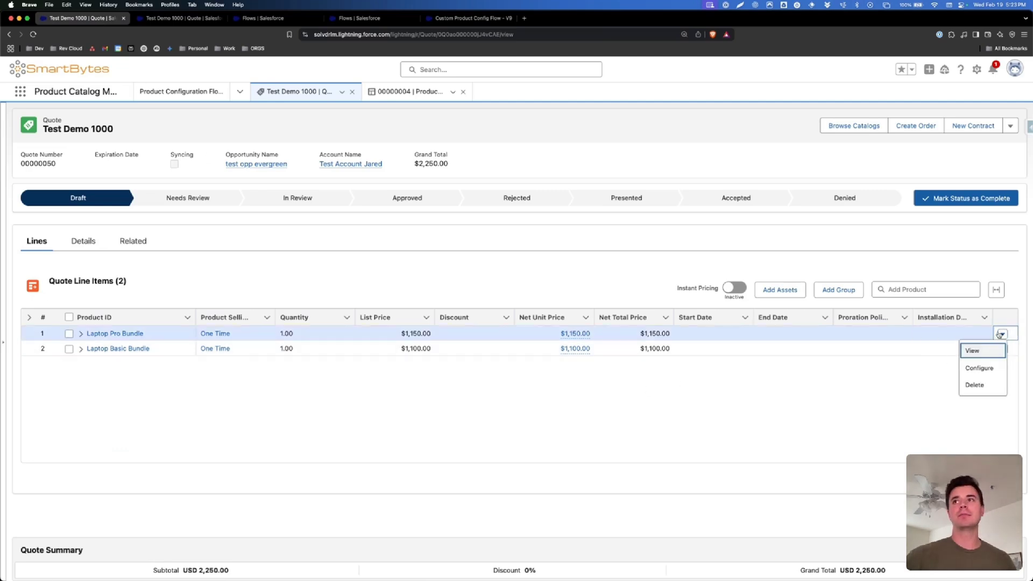
left_click(977, 370)
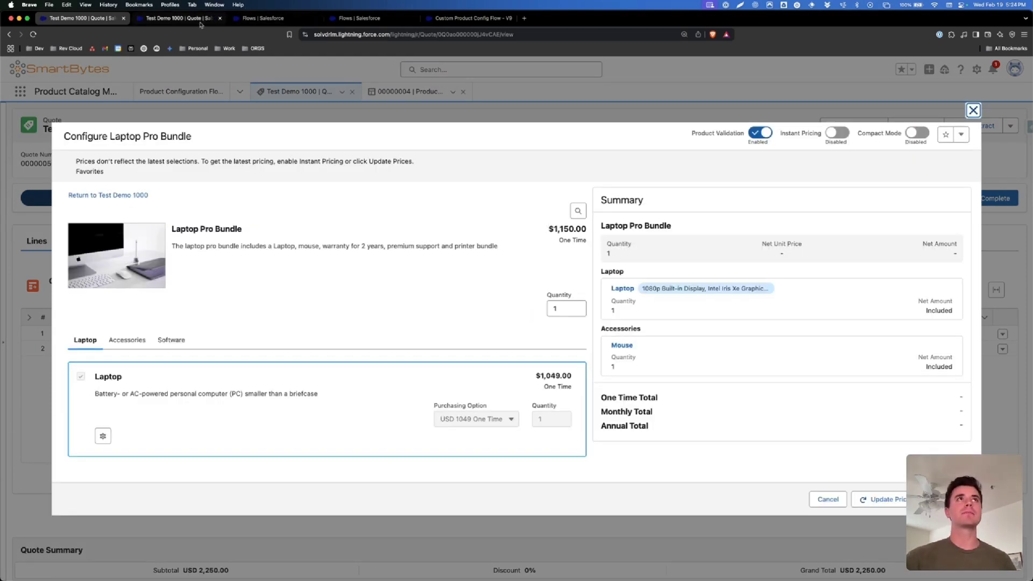
left_click(461, 18)
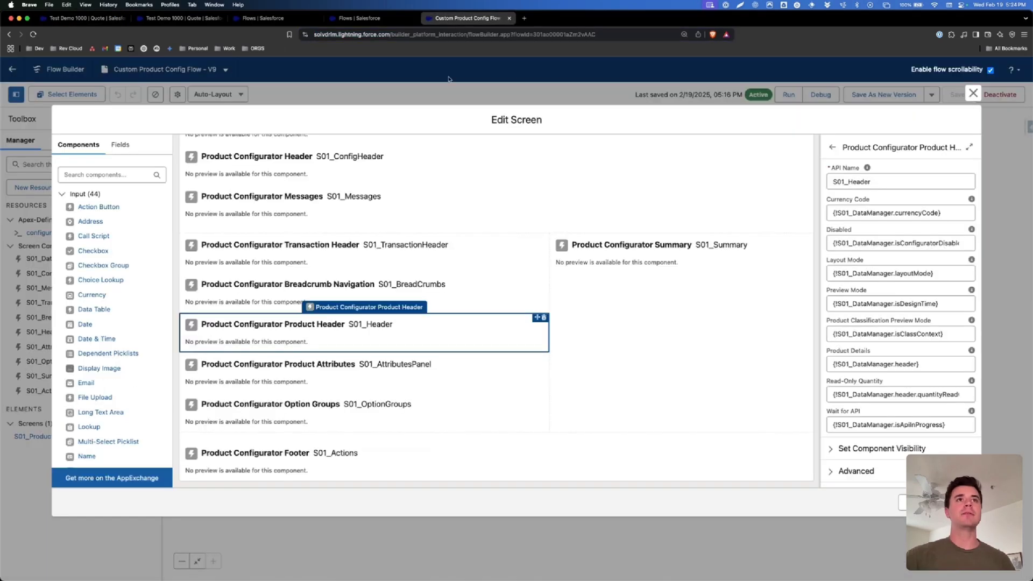
left_click(330, 416)
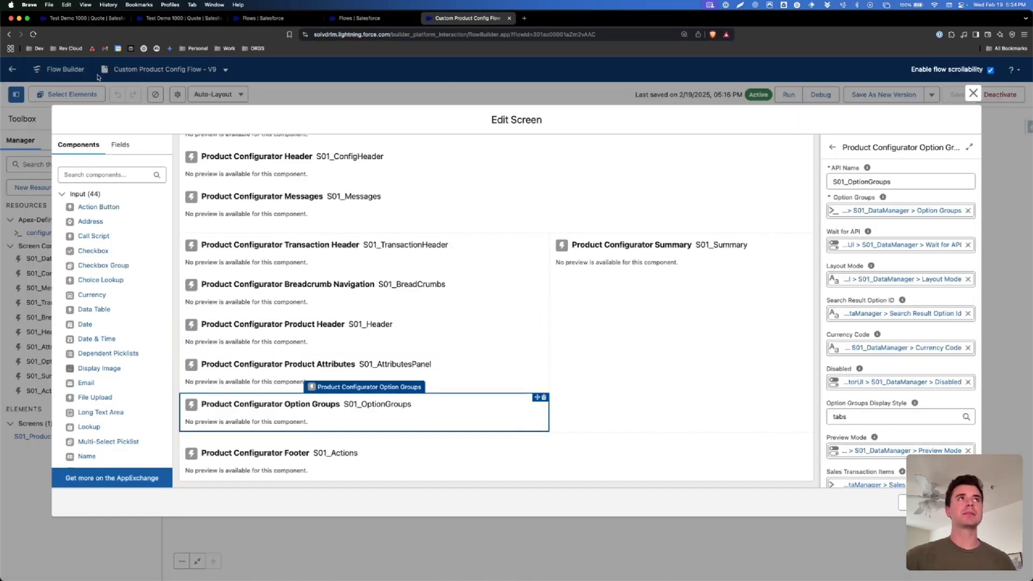
left_click(88, 19)
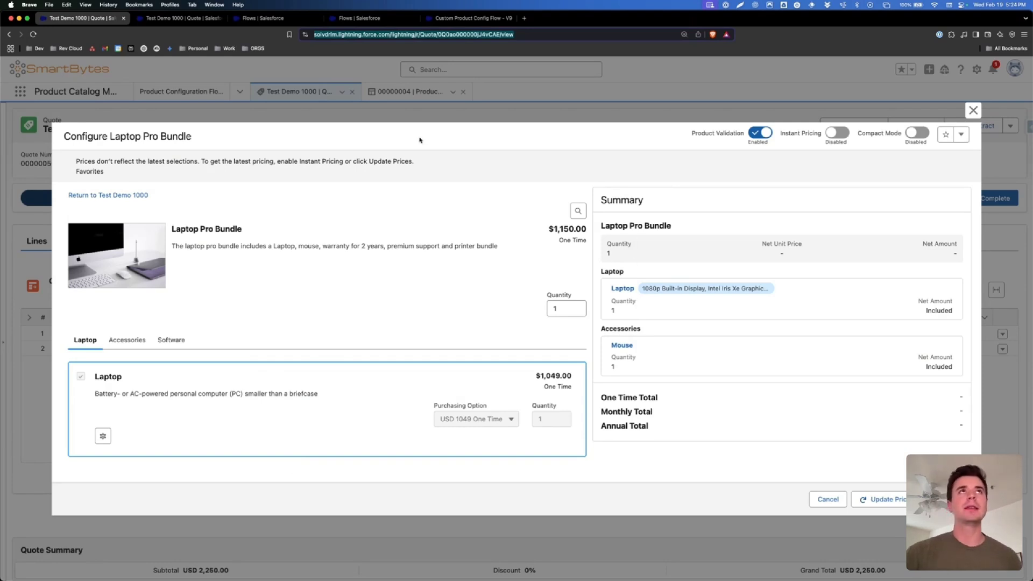
left_click(463, 19)
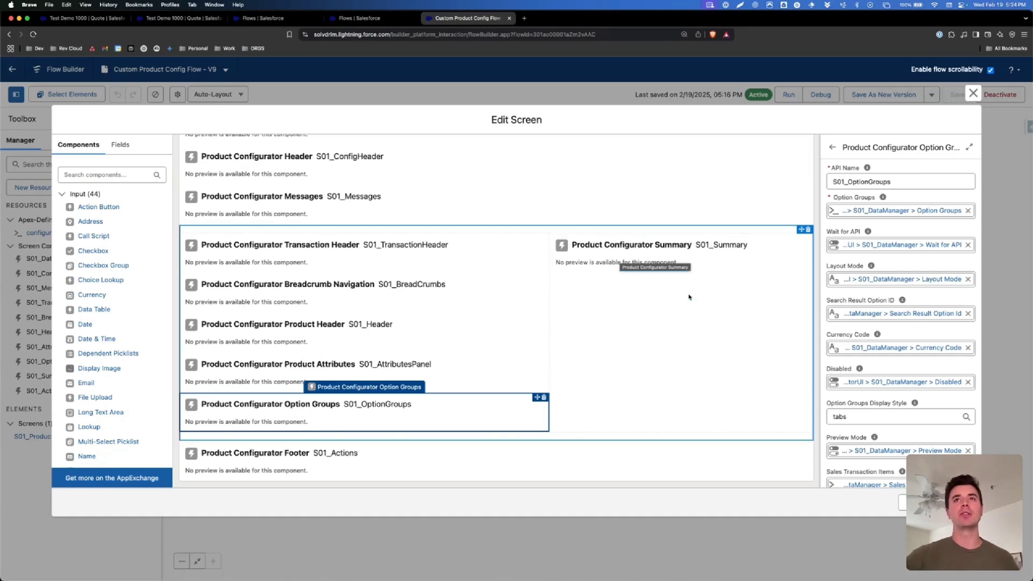
- Set the Summary component's Layout Mode to compact
left_click(692, 259)
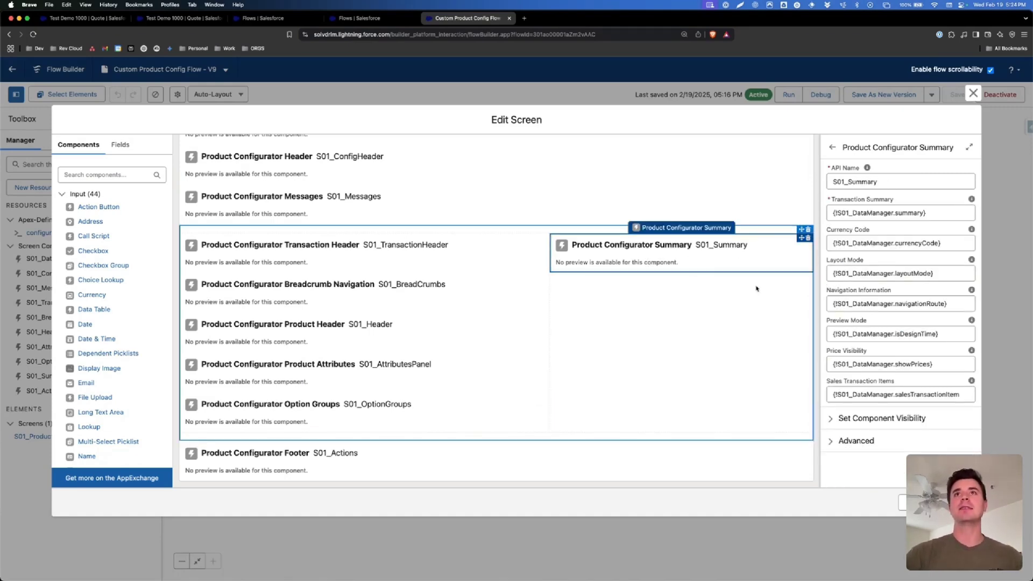
left_click_drag(935, 274, 814, 279)
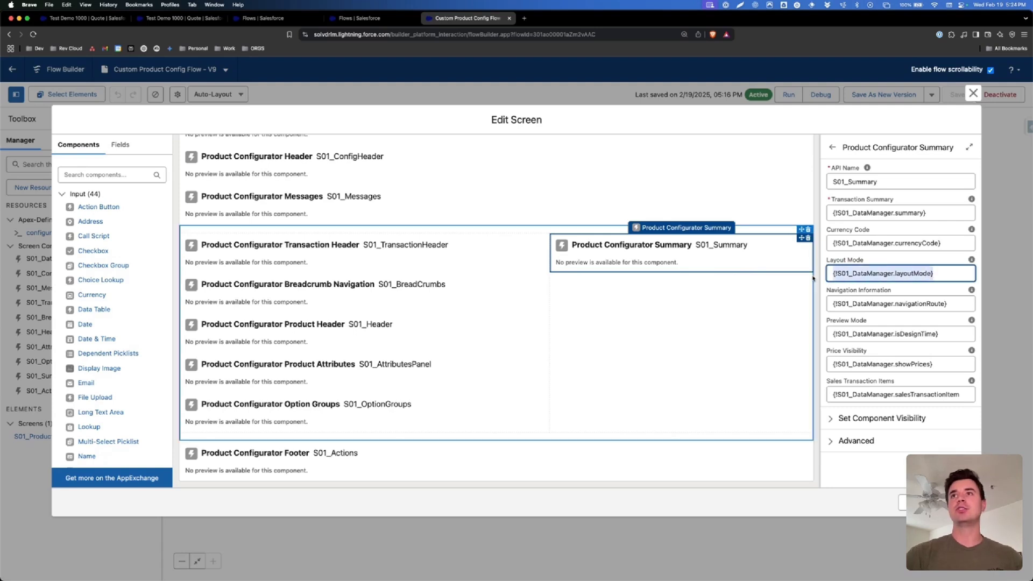
type("compact")
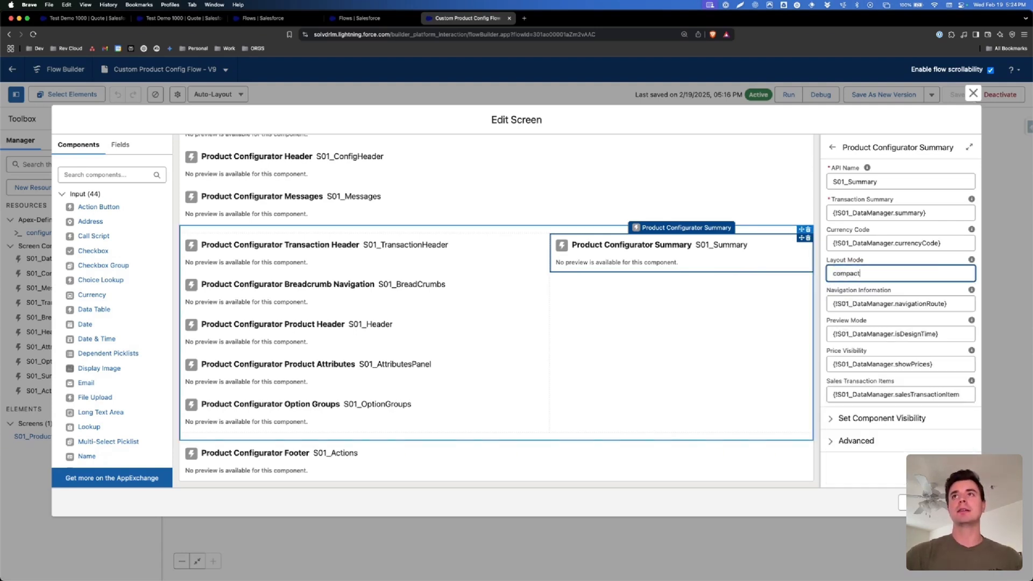
left_click(873, 262)
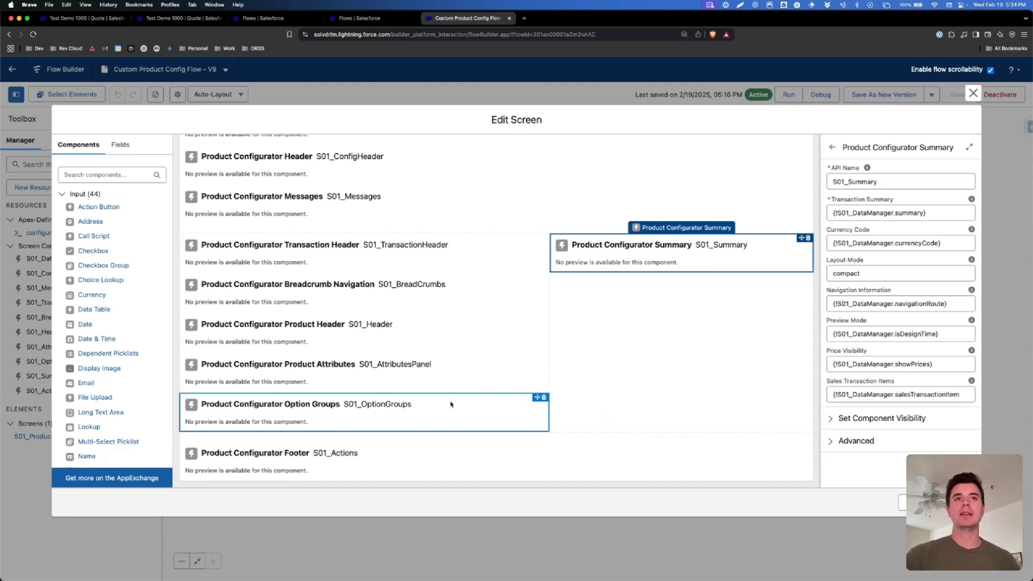
- Change the Option Groups Display Style from tabs to accordions
left_click(512, 405)
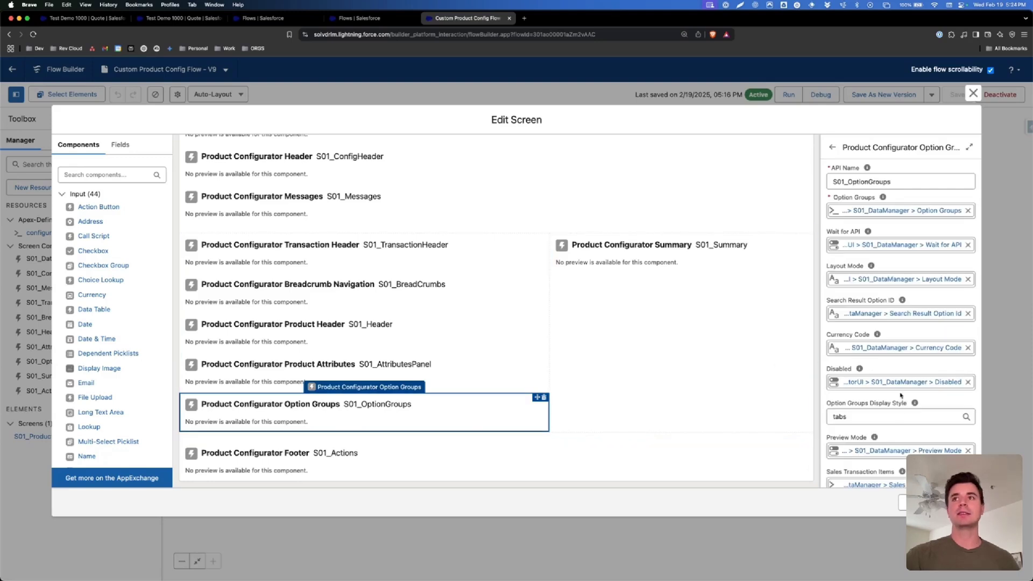
left_click(894, 417)
key("BackSpace")
key("BackSpace")
key("BackSpace")
key("BackSpace")
type("ad")
type("cordions")
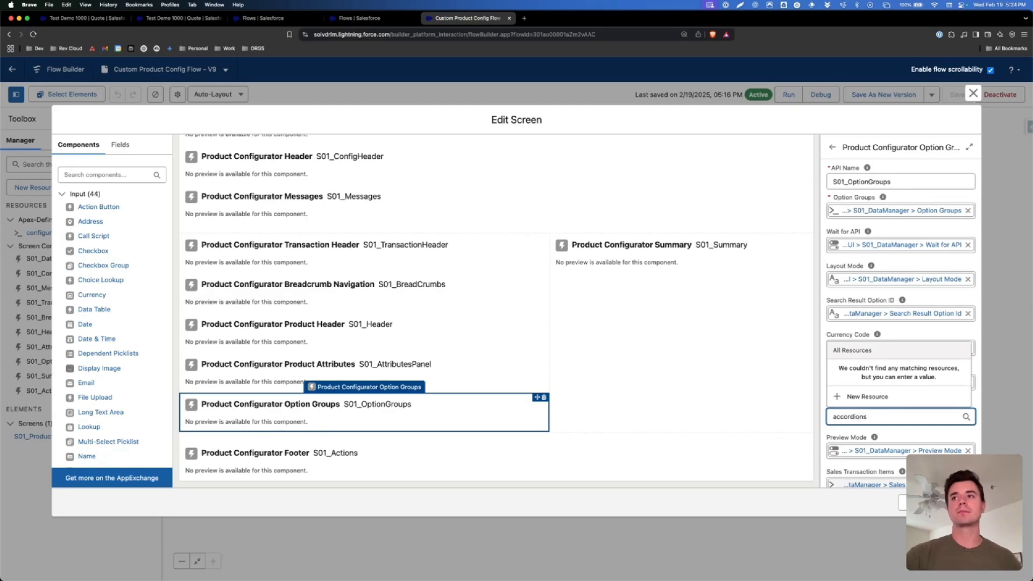
- Save the flow as new Version 10, activate it, and return to the Test Demo 1000 quote
left_click(973, 93)
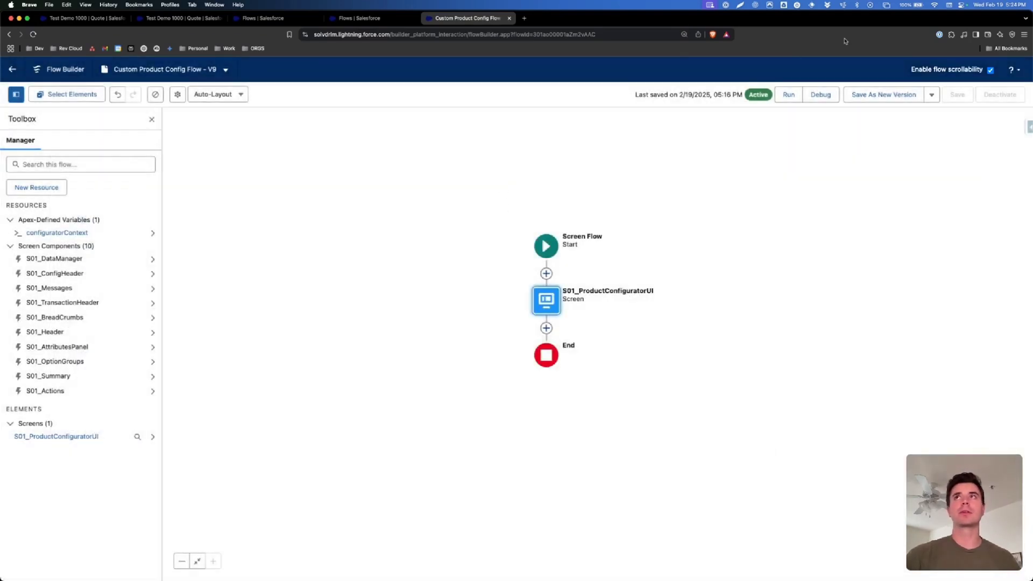
left_click(883, 95)
left_click(708, 394)
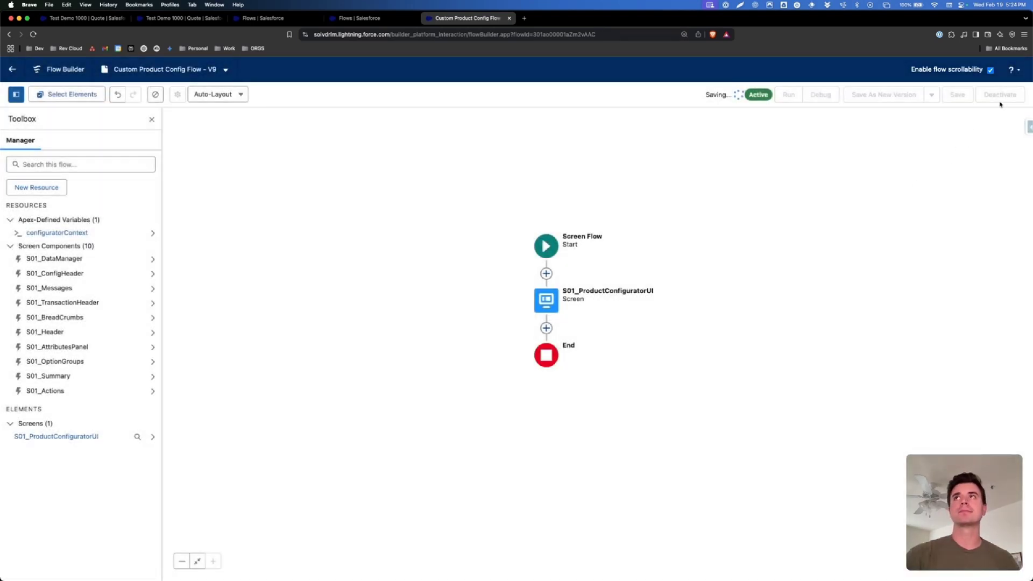
left_click(1003, 96)
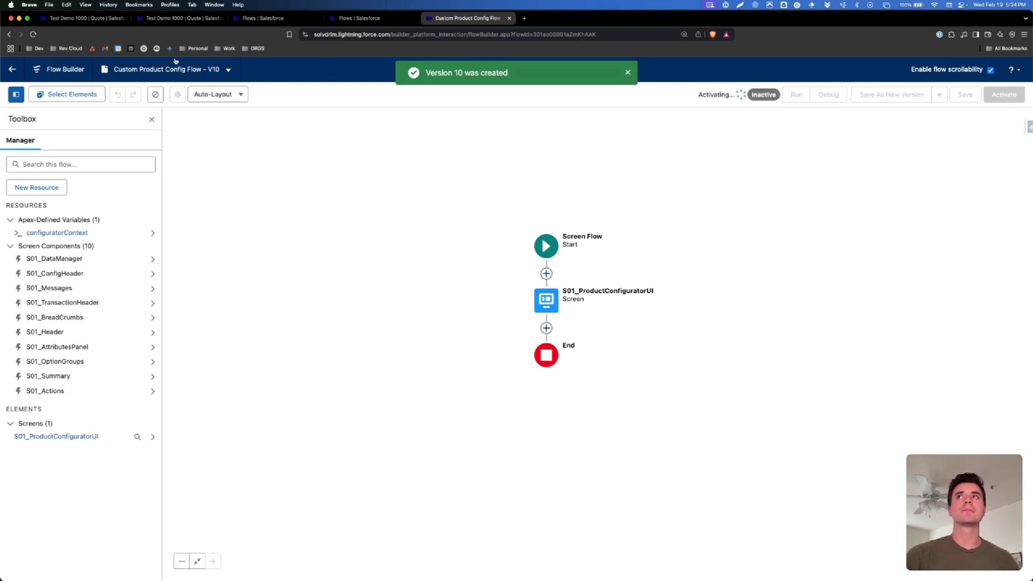
left_click(91, 19)
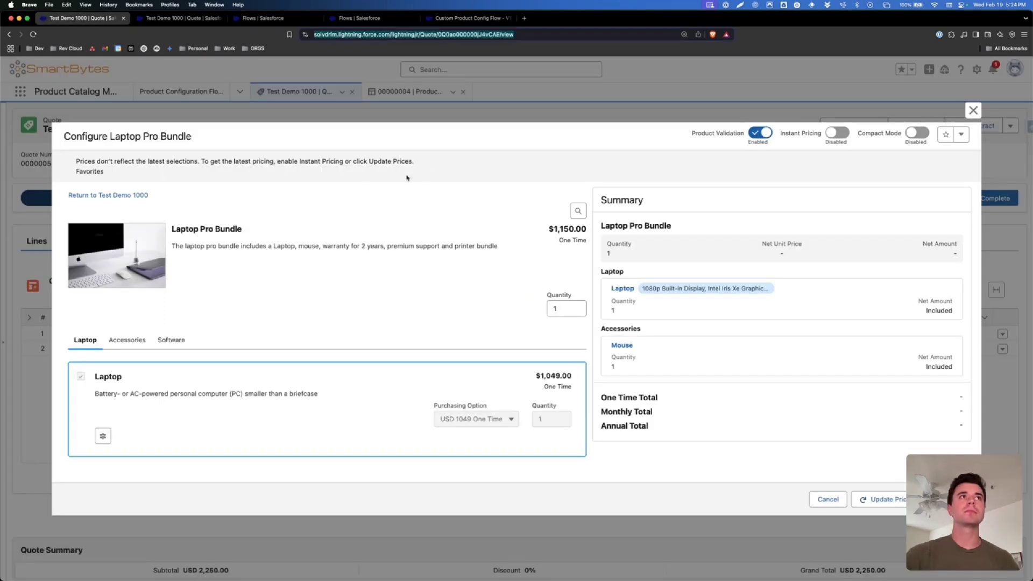
- Reload the quote, reopen the Laptop Pro Bundle configurator, and try compact mode, leaving it on
key("super+r")
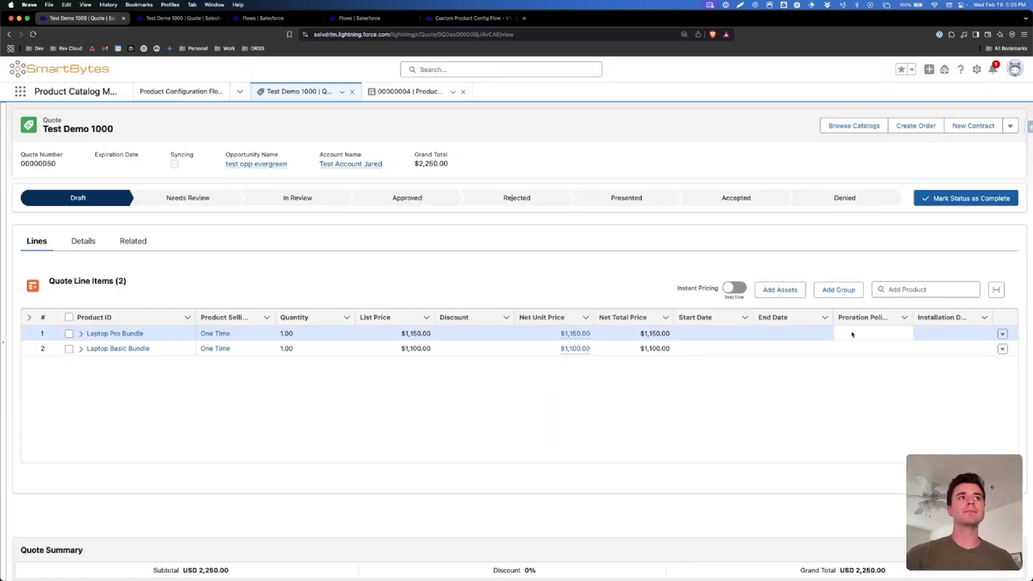
left_click(1004, 334)
left_click(995, 368)
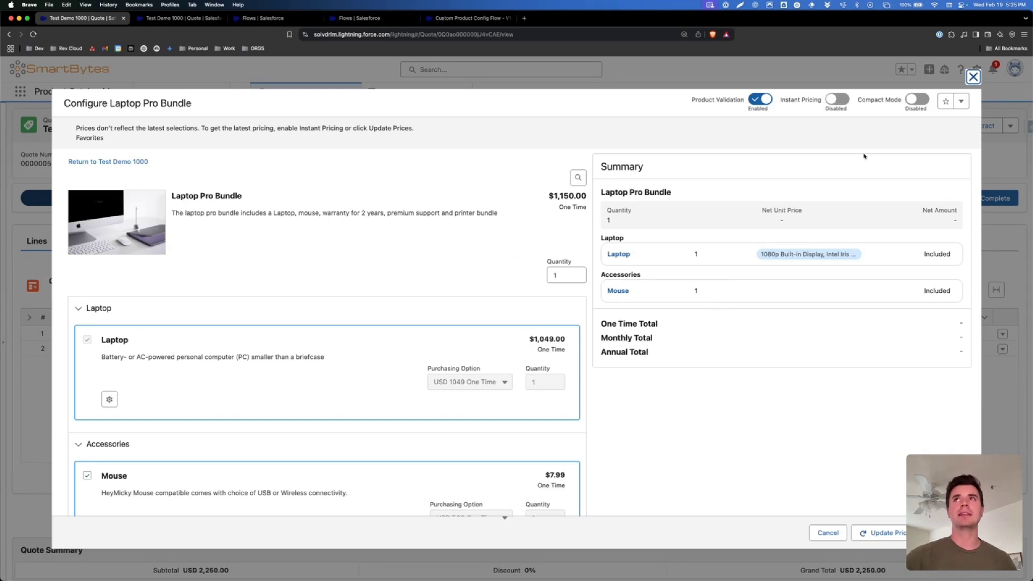
left_click(917, 100)
left_click(916, 100)
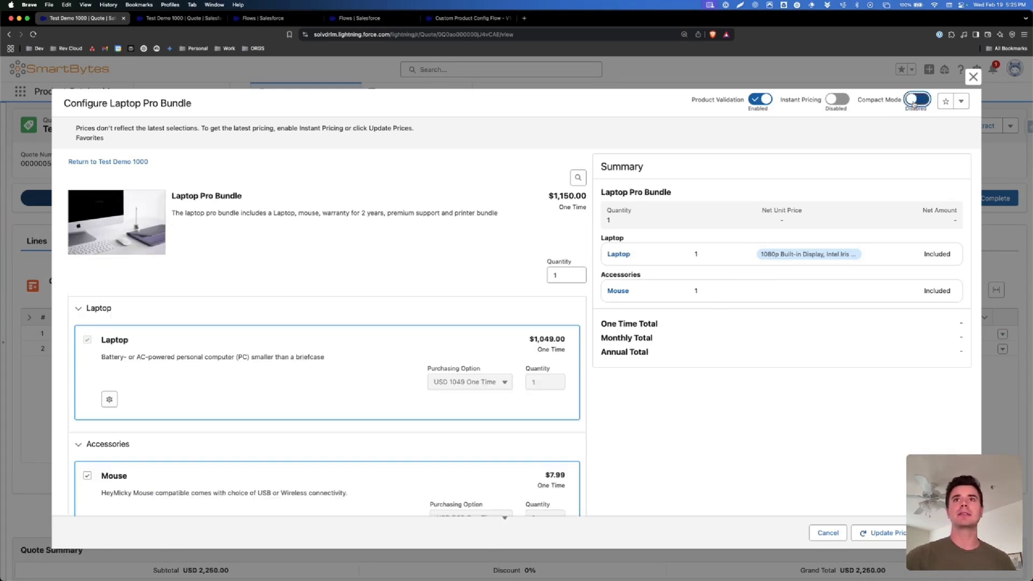
left_click(917, 100)
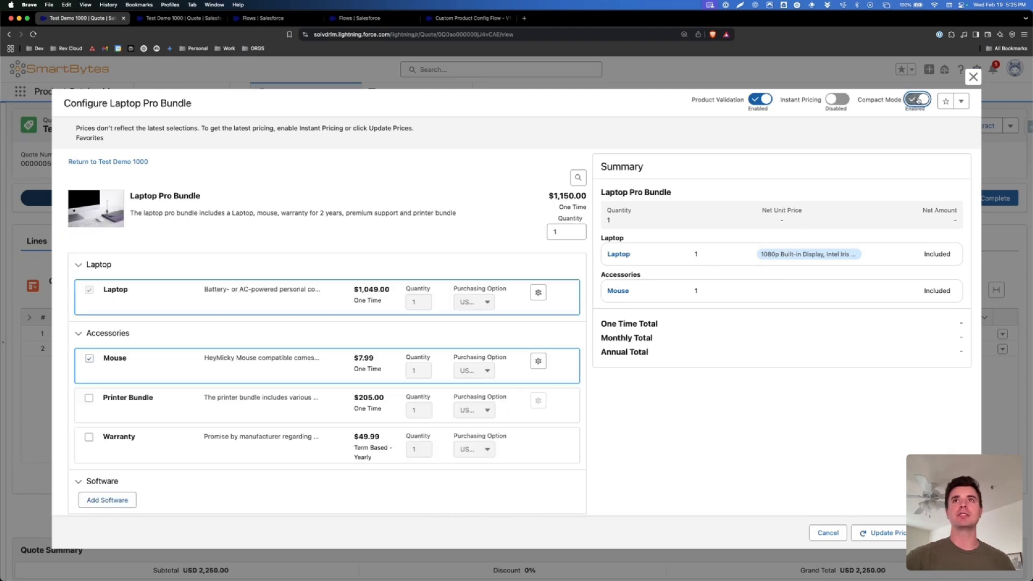
left_click(918, 100)
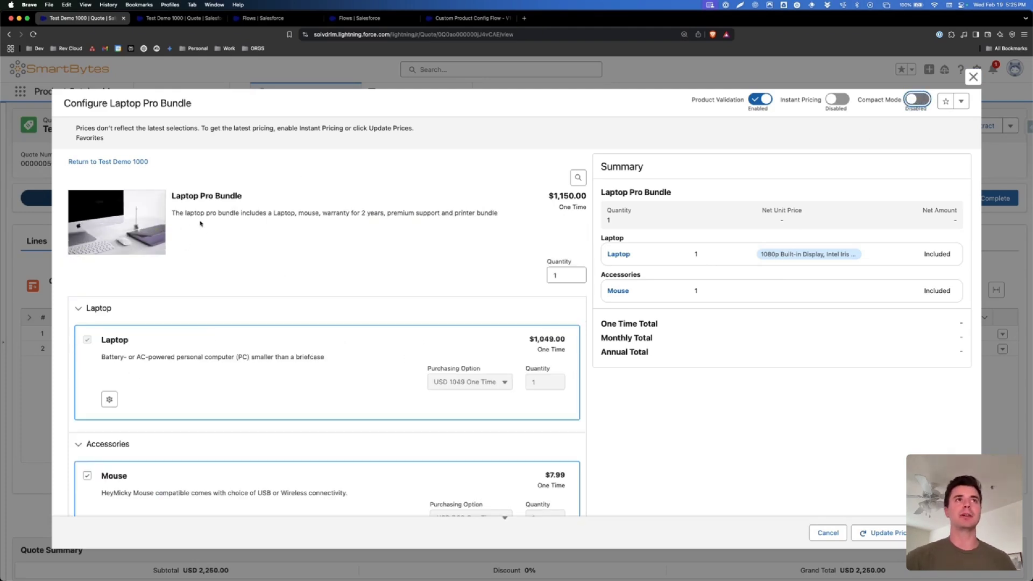
left_click(917, 100)
left_click(917, 100)
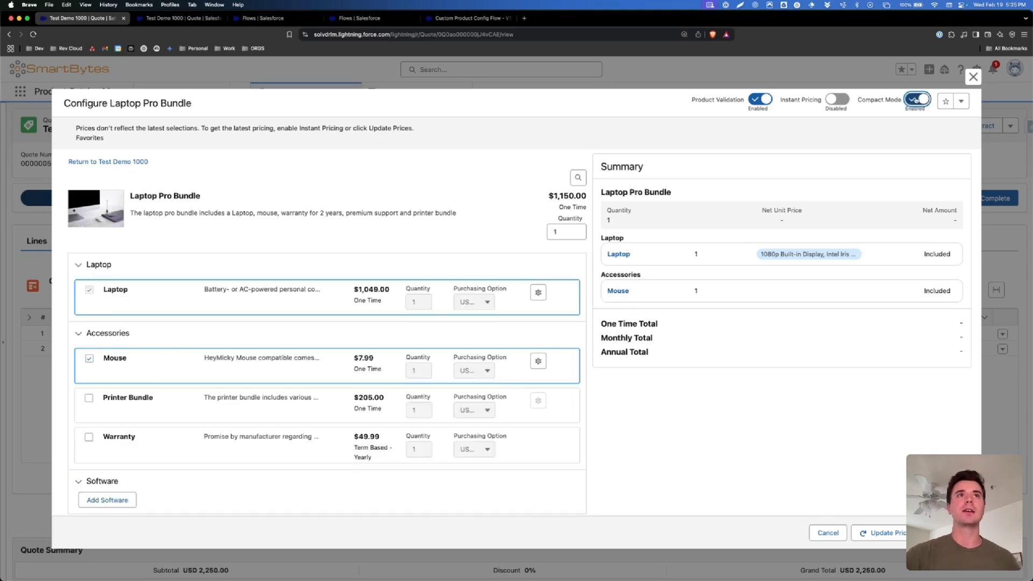
left_click(916, 100)
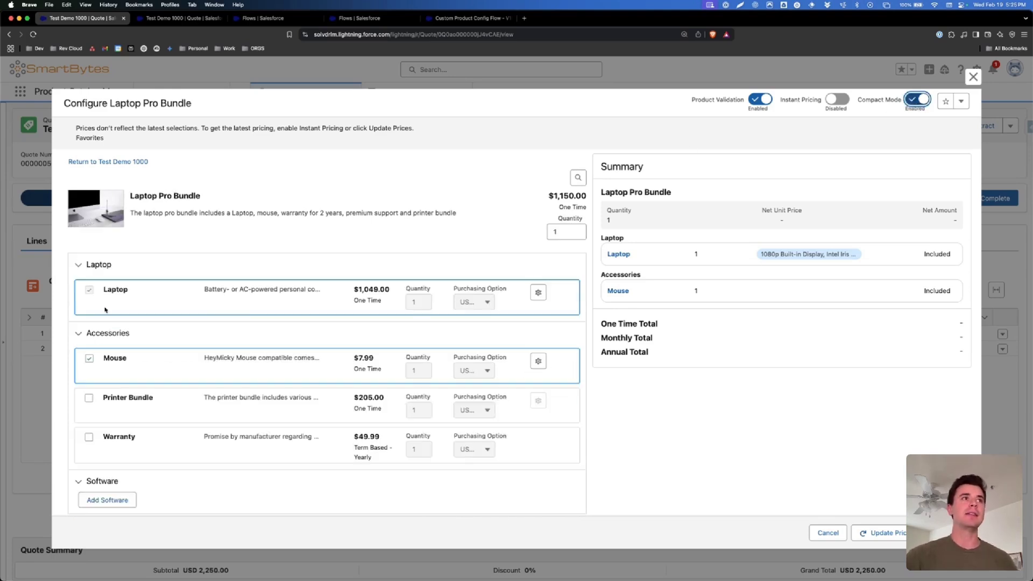
- Collapse the Laptop and Accessories groups, re-expand Accessories, then close the configurator
left_click(79, 266)
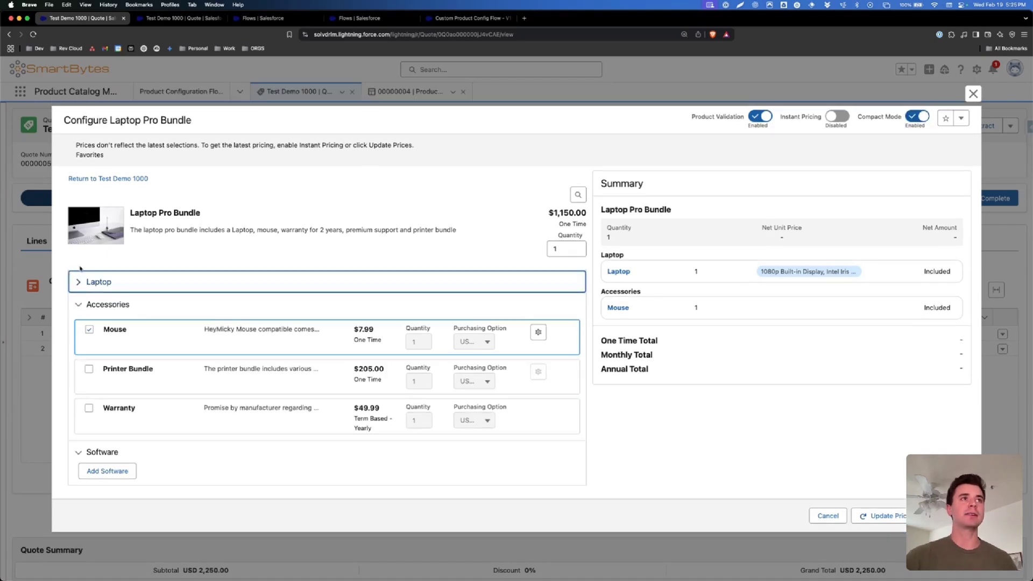
left_click(84, 309)
left_click(89, 350)
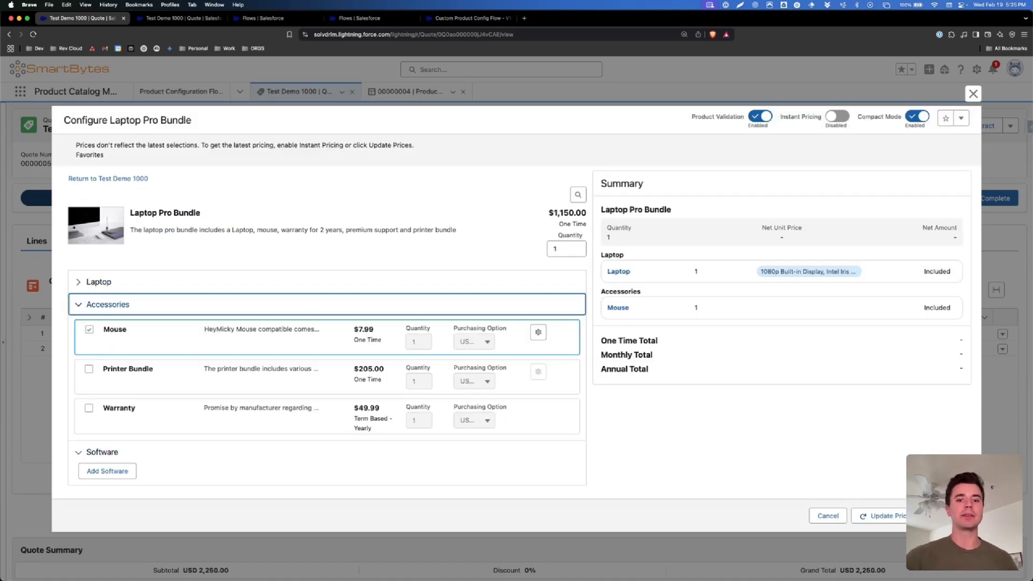
left_click(973, 95)
left_click(537, 338)
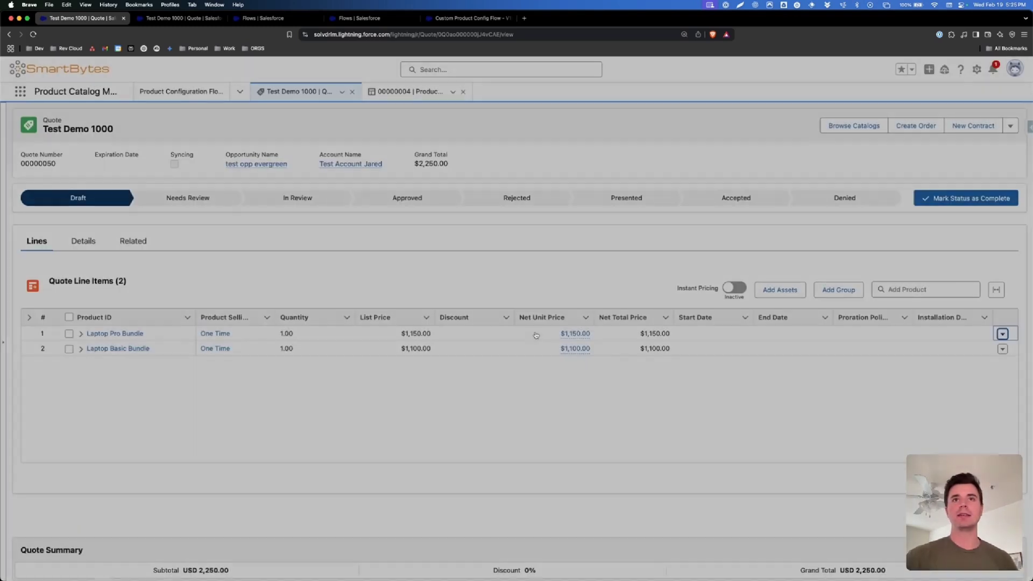
left_click(1003, 349)
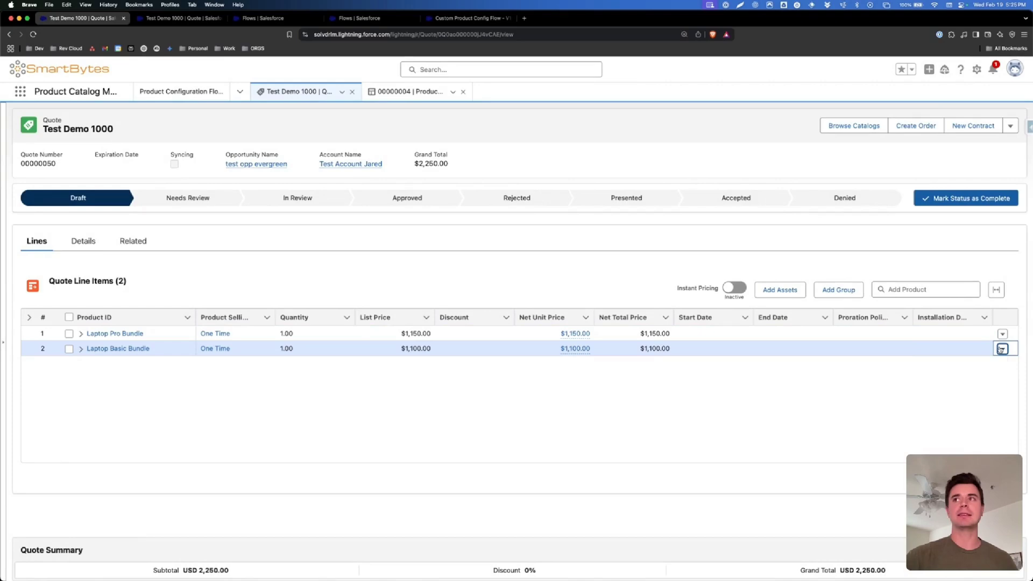
left_click(987, 381)
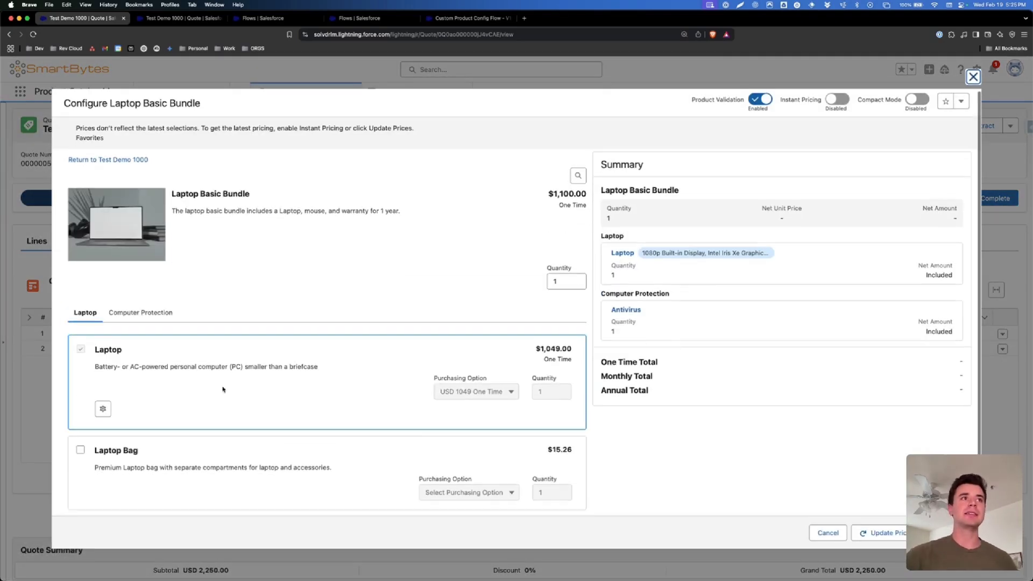
left_click(918, 99)
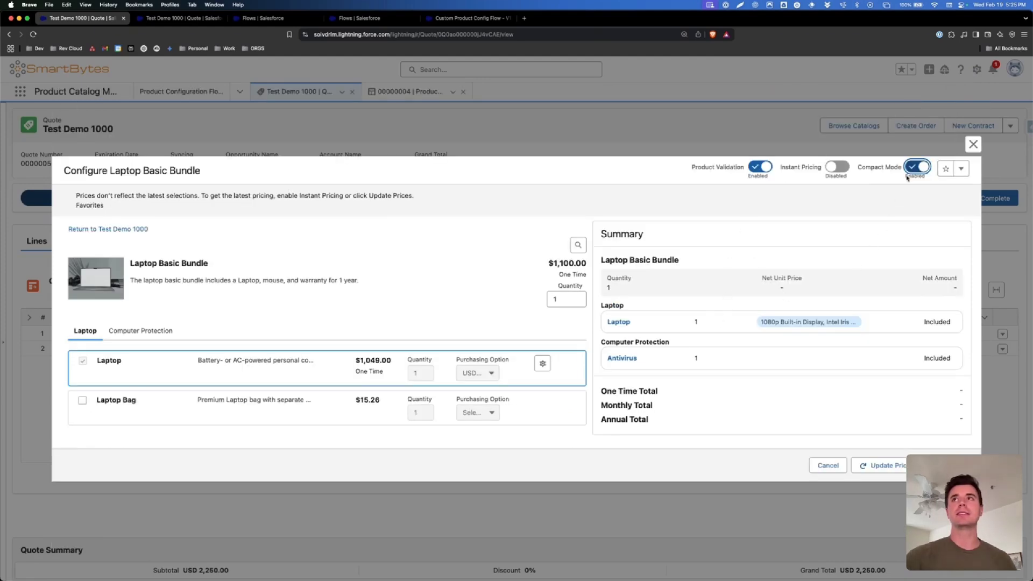
left_click(914, 168)
left_click(973, 77)
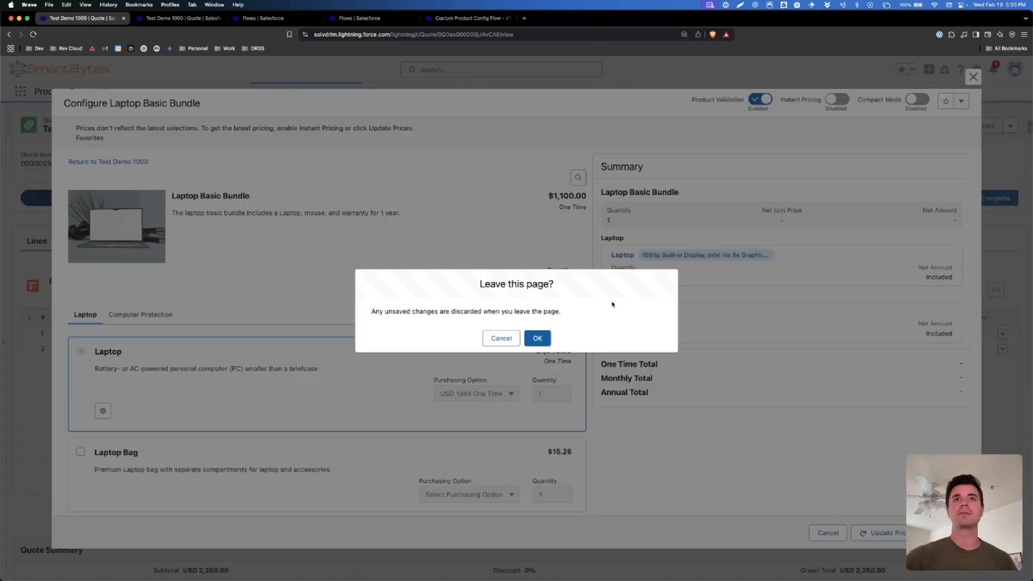
left_click(538, 338)
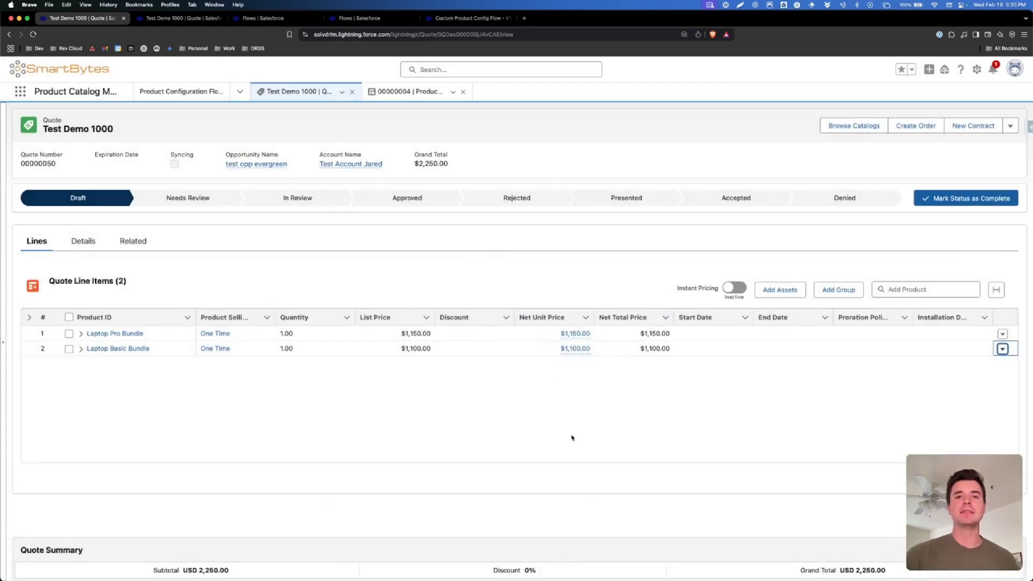